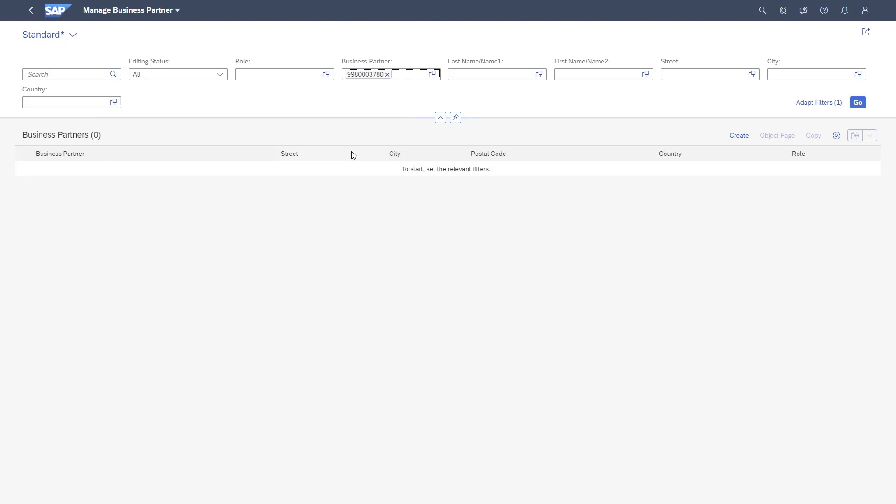
- Run the business partner search for the entered partner number
{"action": "left_click", "coordinate": [858, 103]}
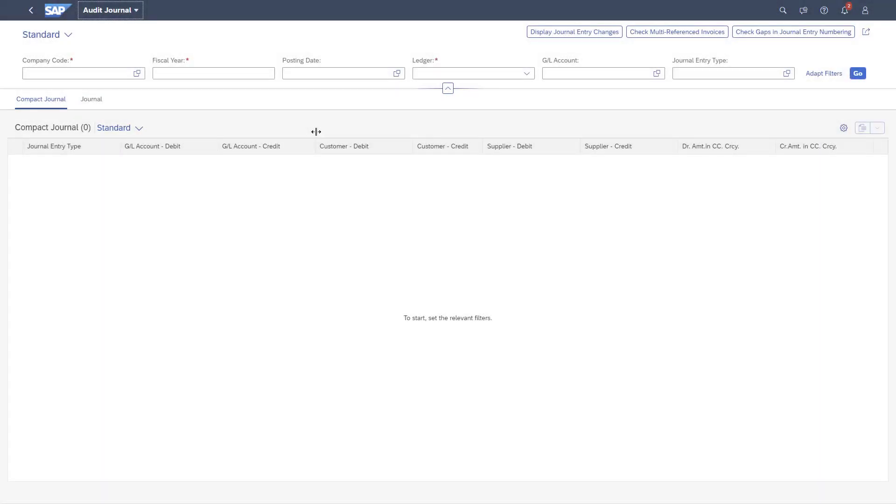
- Filter the audit journal by company code 1010, fiscal year 2020 and ledger 0L
{"action": "left_click", "coordinate": [78, 73]}
{"action": "type", "text": "1010"}
{"action": "left_click", "coordinate": [188, 74]}
{"action": "type", "text": "2020"}
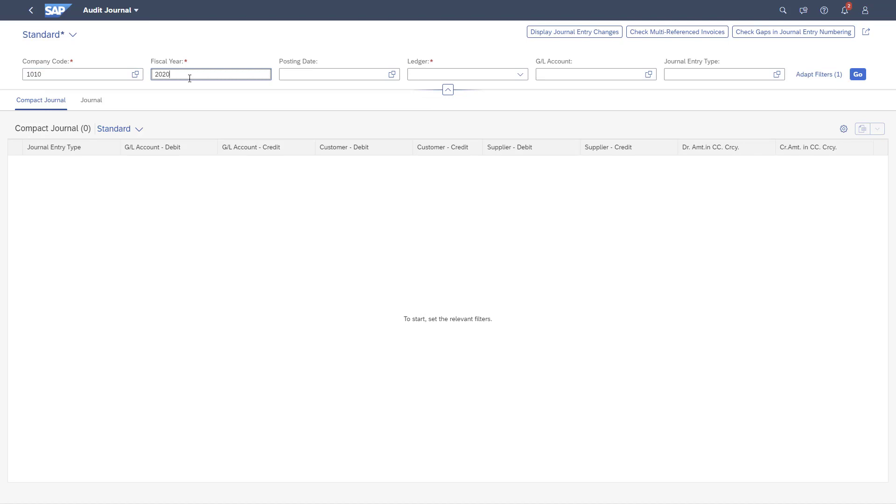
{"action": "left_click", "coordinate": [422, 73]}
{"action": "type", "text": "0L (Ledger 0L"}
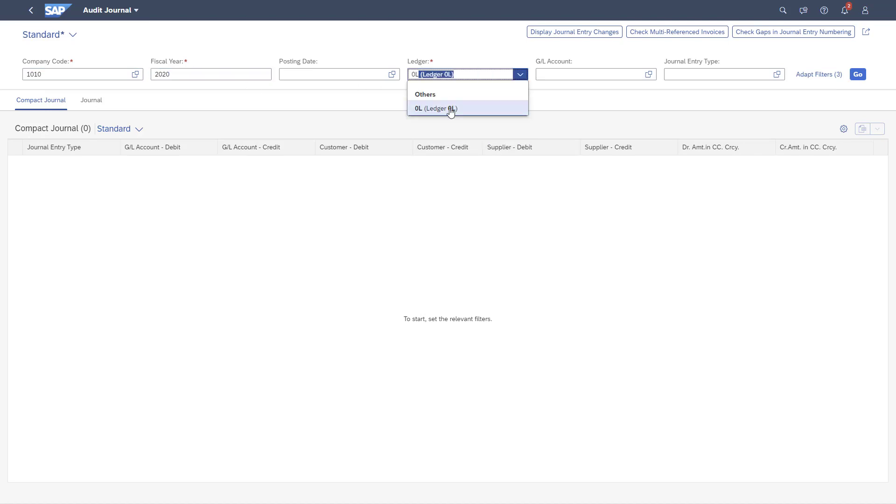
{"action": "key", "text": "Return"}
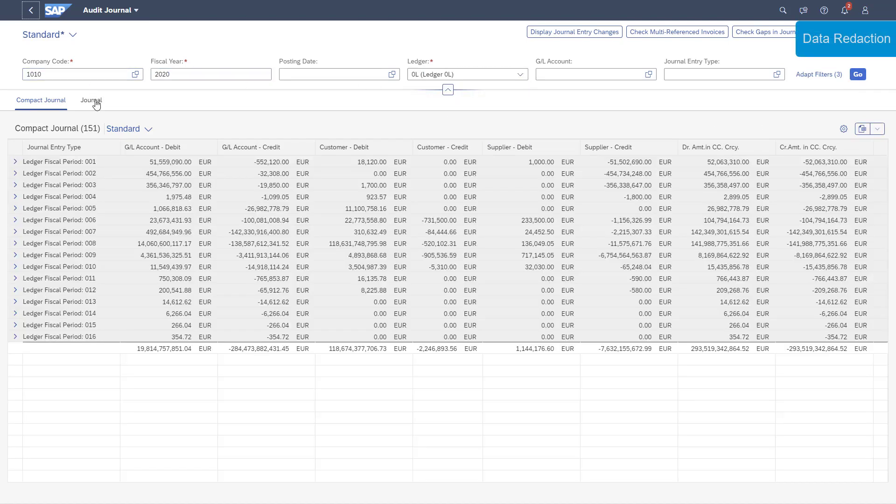
- Switch to the full journal and expand posting date 01/05/2020 to inspect its entries
{"action": "left_click", "coordinate": [94, 102]}
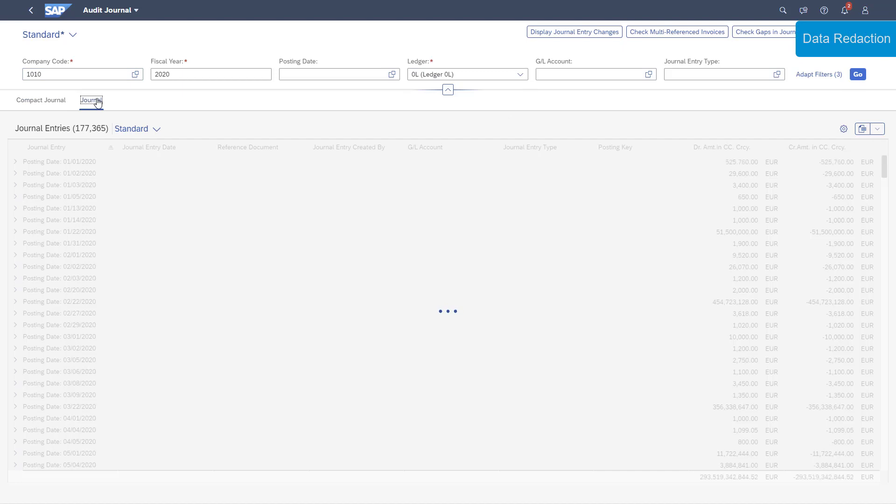
{"action": "left_click", "coordinate": [13, 198]}
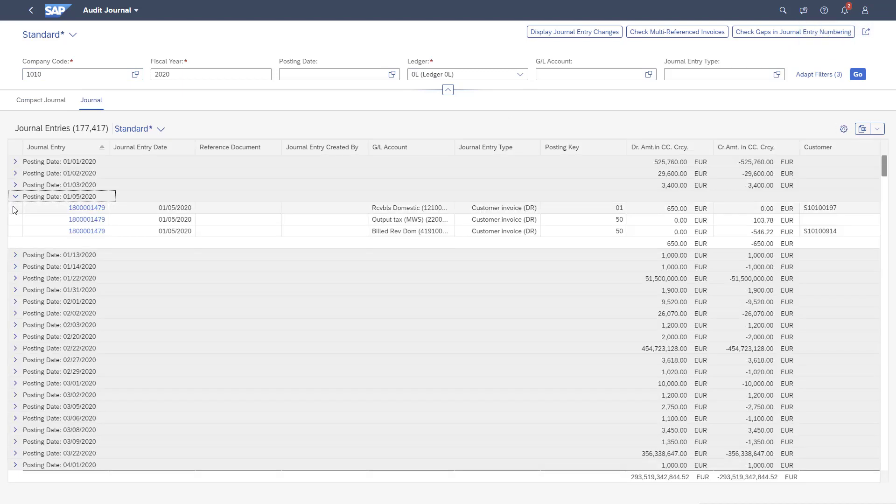
{"action": "left_click", "coordinate": [76, 213]}
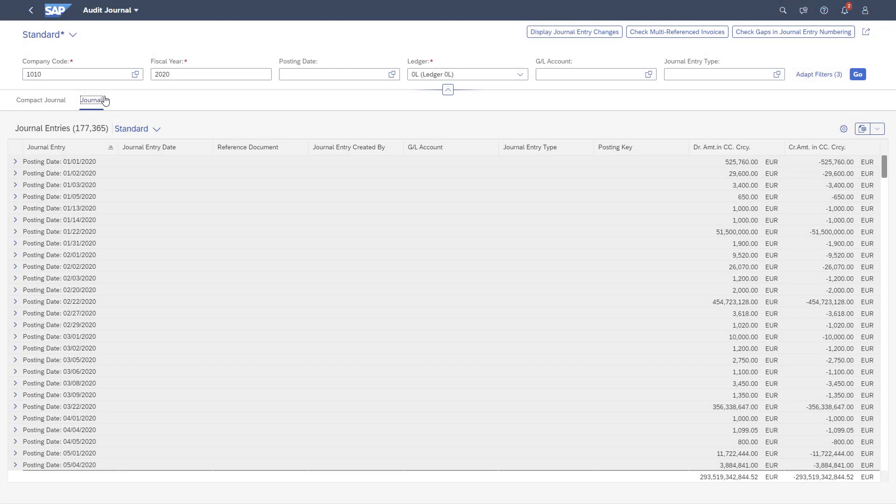
- Add the Customer column to the journal entries table and expand posting date 01/05/2020
{"action": "left_click", "coordinate": [844, 129]}
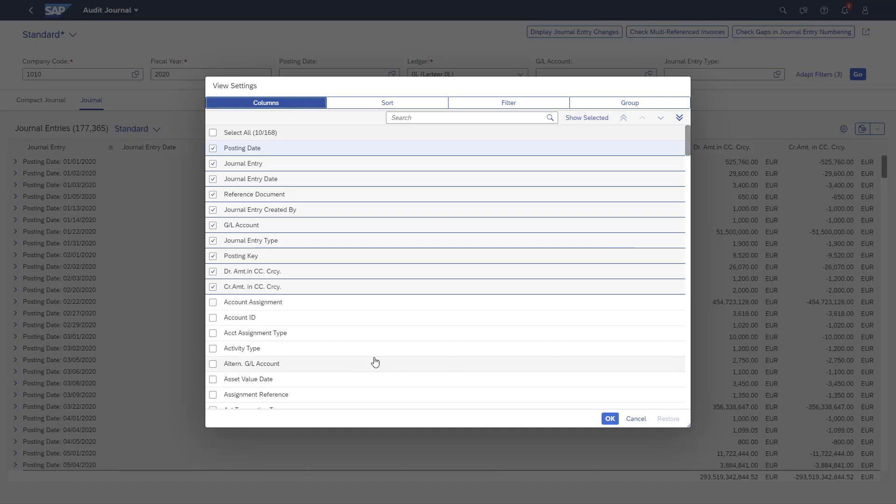
{"action": "scroll", "coordinate": [379, 345], "scroll_direction": "down", "scroll_amount": 5}
{"action": "left_click", "coordinate": [213, 376]}
{"action": "left_click", "coordinate": [610, 419]}
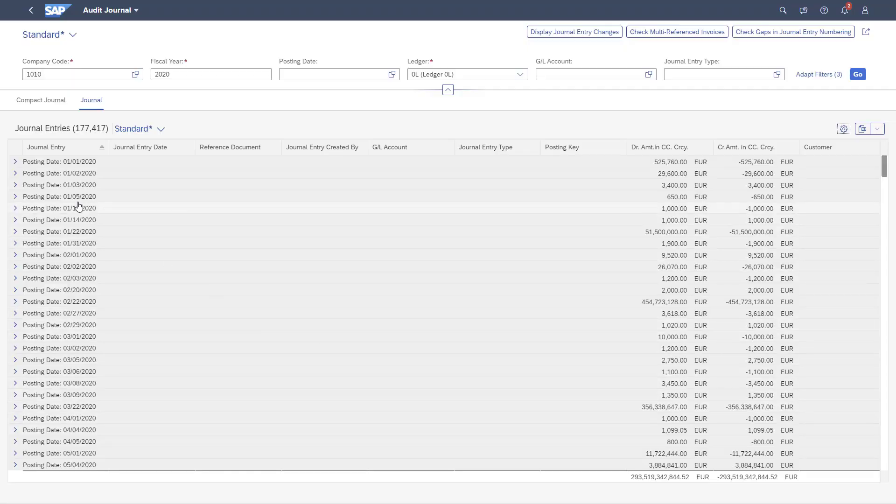
{"action": "left_click", "coordinate": [15, 197]}
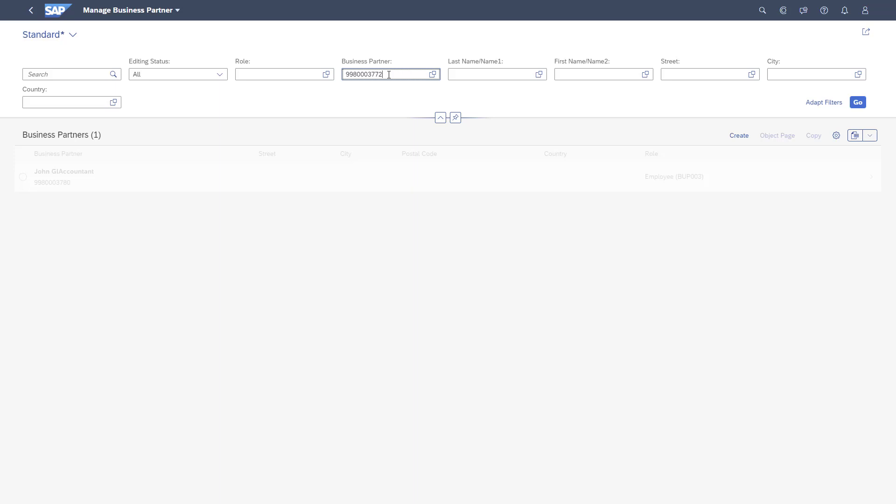
- Search Manage Business Partner for the second entered partner number
{"action": "left_click", "coordinate": [851, 107]}
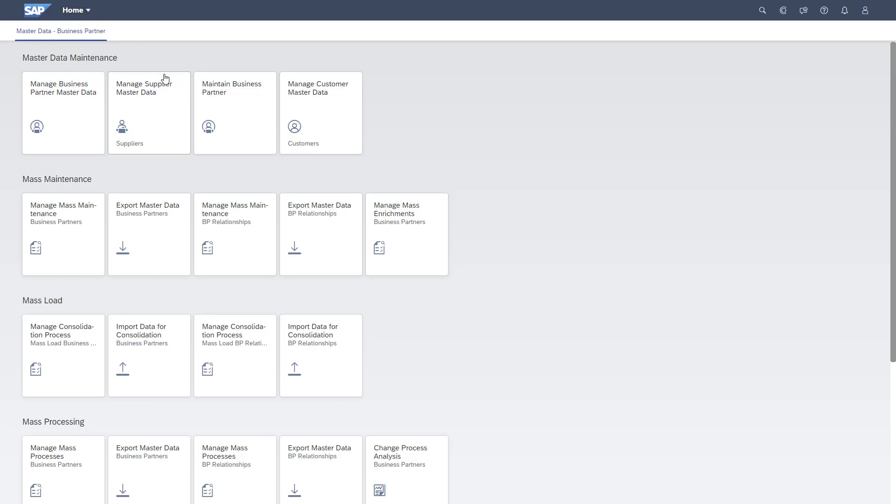
- Find the business partner by its number in Maintain Business Partner
{"action": "left_click", "coordinate": [234, 112]}
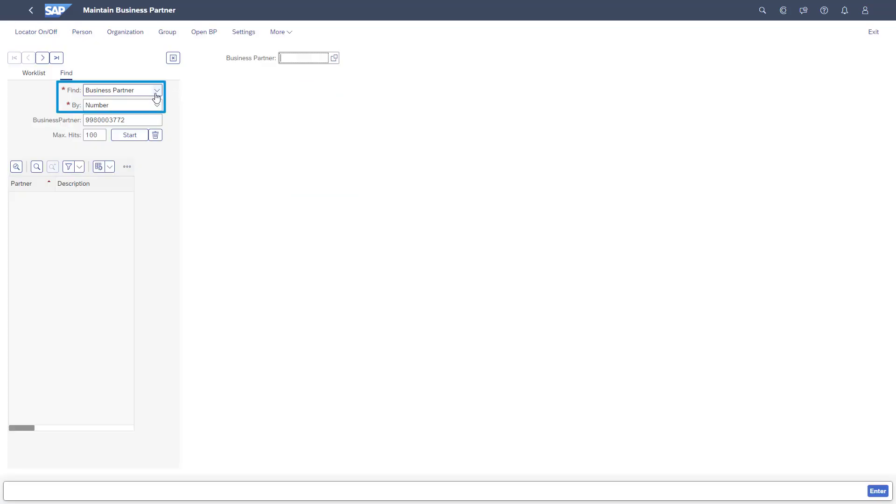
{"action": "double_click", "coordinate": [117, 120]}
{"action": "type", "text": "9980003238"}
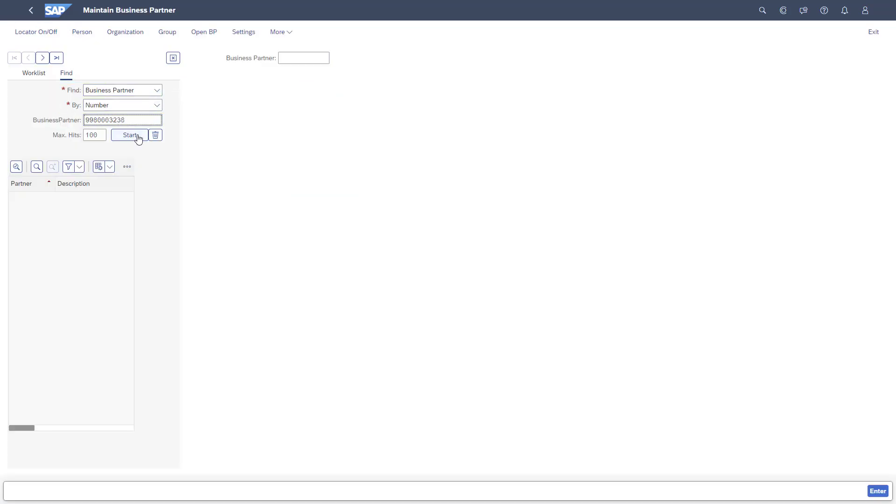
{"action": "left_click", "coordinate": [130, 135]}
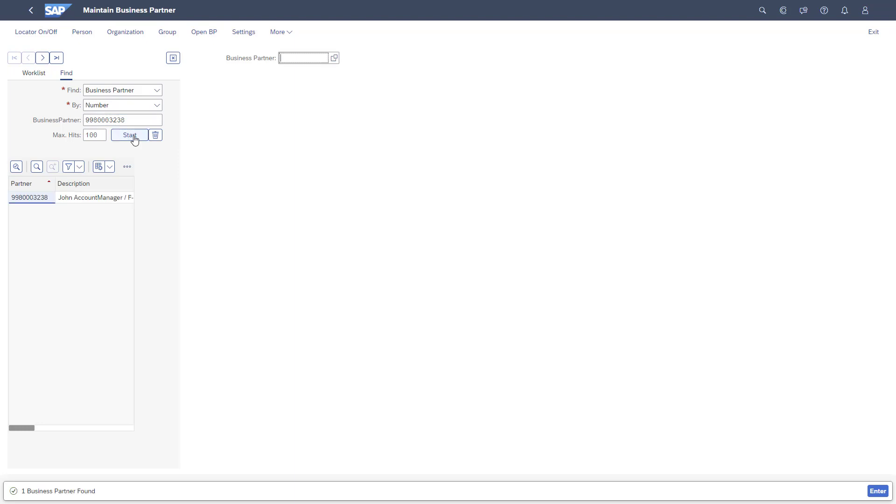
- Open the found business partner's record and browse the available BP roles
{"action": "double_click", "coordinate": [54, 201]}
{"action": "left_click", "coordinate": [394, 73]}
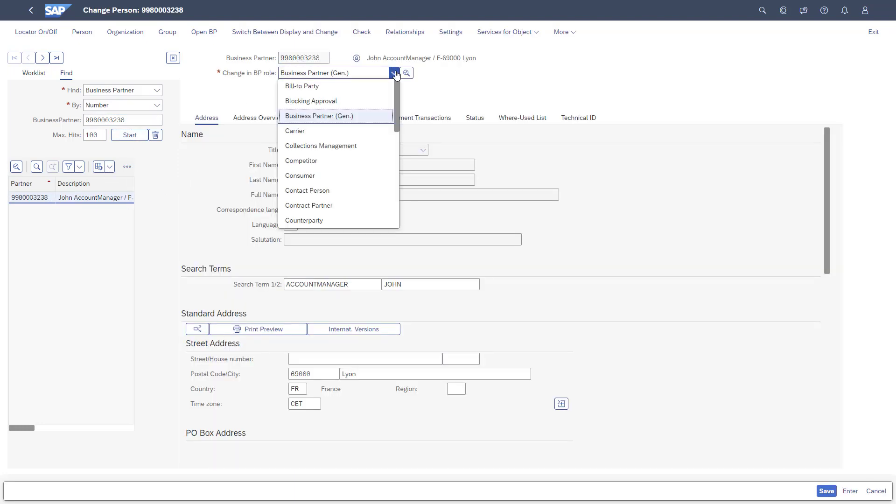
{"action": "left_click_drag", "start_coordinate": [396, 112], "coordinate": [392, 182]}
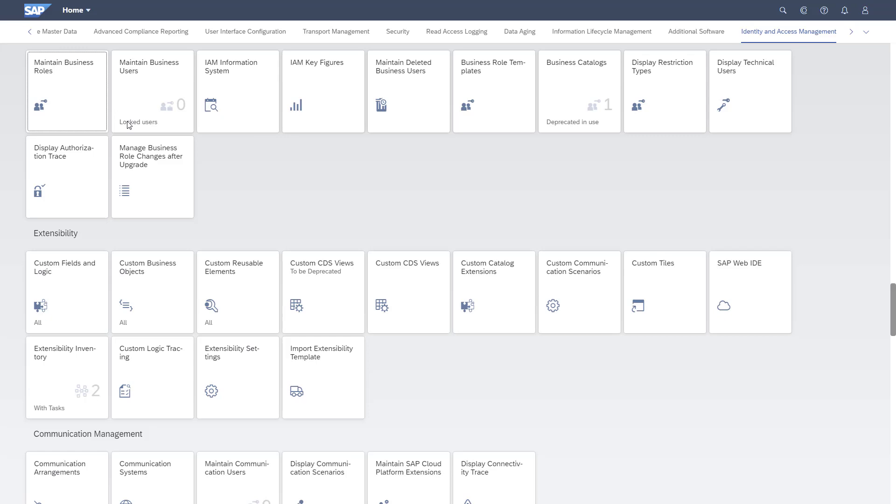
- Find the business role SAP_BR_EXTERNAL_AUDITOR in Maintain Business Roles
{"action": "left_click", "coordinate": [49, 89]}
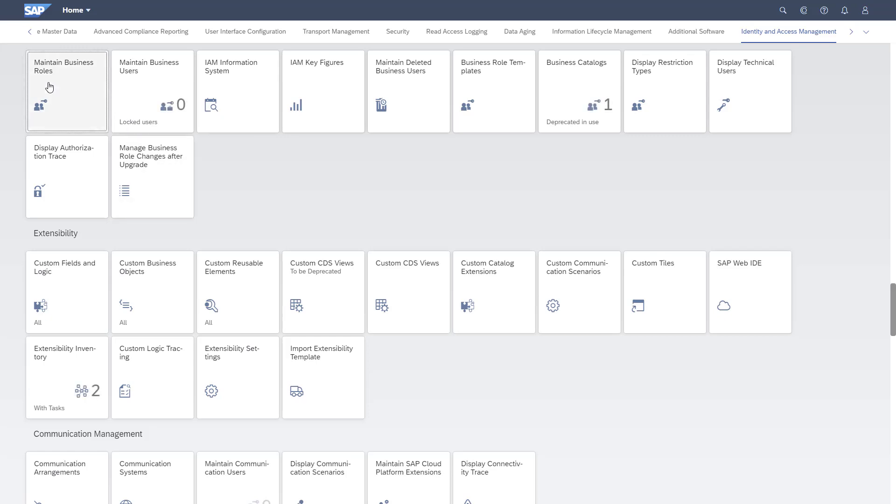
{"action": "type", "text": "SAP_BR_EXTERNAL_AUDITOR"}
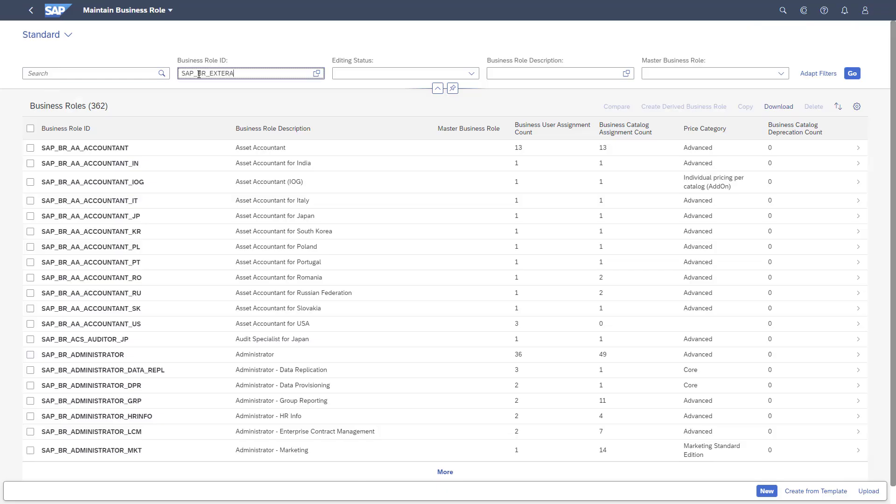
{"action": "key", "text": "Return"}
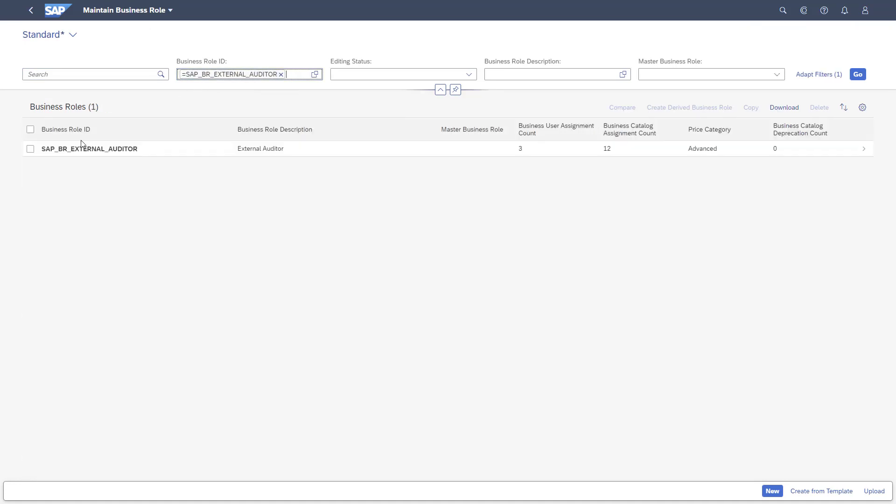
- Copy the external auditor role as Z_ZDEMO_EXTAUDITOR with its assigned business catalogs but without restrictions
{"action": "left_click", "coordinate": [31, 150]}
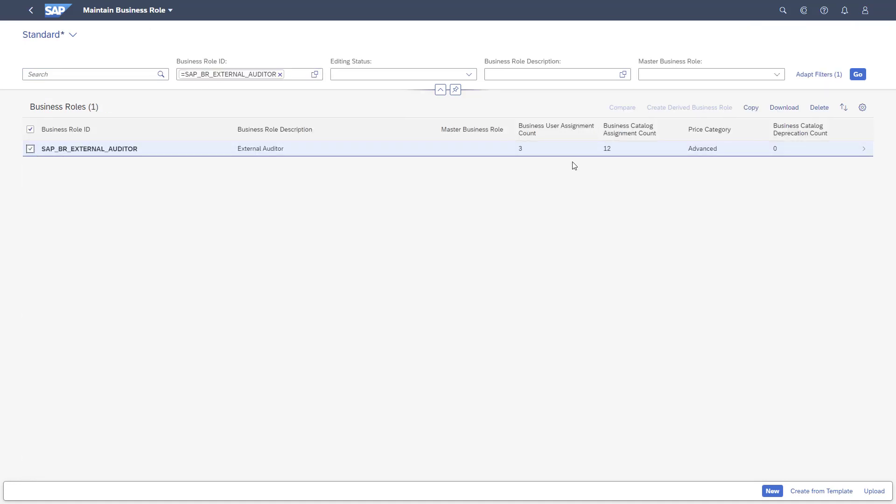
{"action": "left_click", "coordinate": [751, 107]}
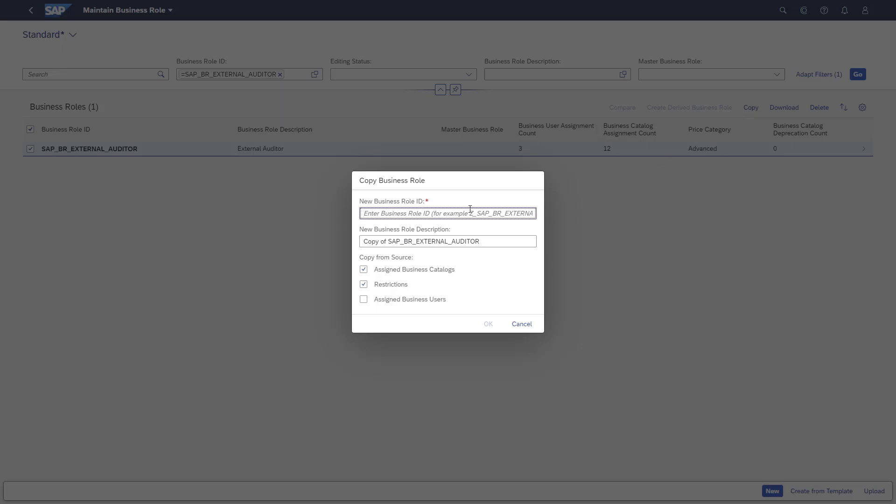
{"action": "type", "text": "Z_ZDEMO_EX"}
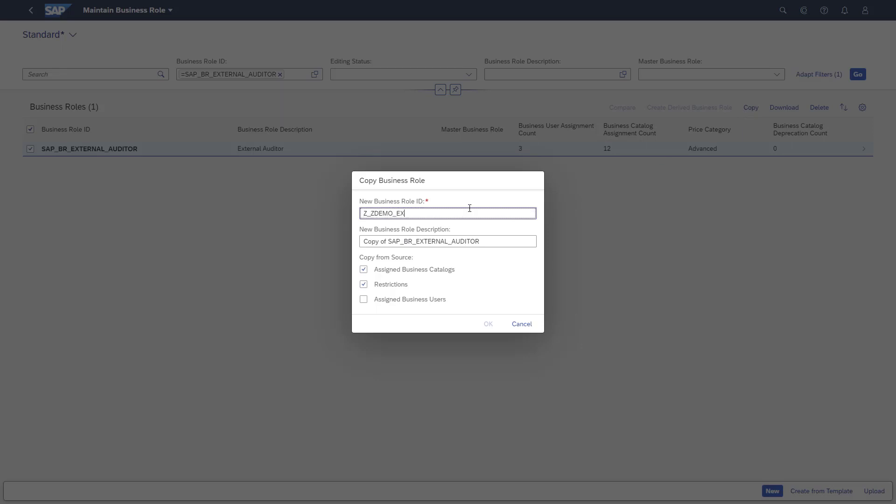
{"action": "type", "text": "TAUDITOR"}
{"action": "left_click", "coordinate": [492, 292]}
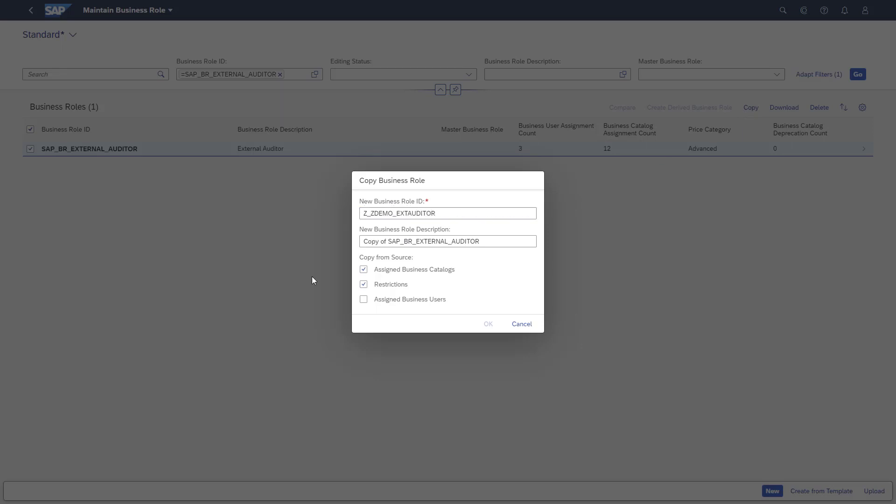
{"action": "left_click", "coordinate": [363, 286]}
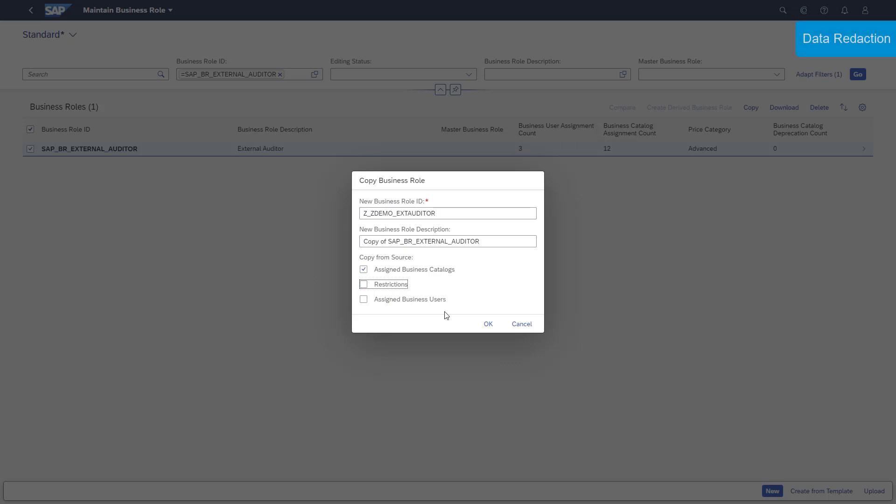
{"action": "left_click", "coordinate": [489, 323]}
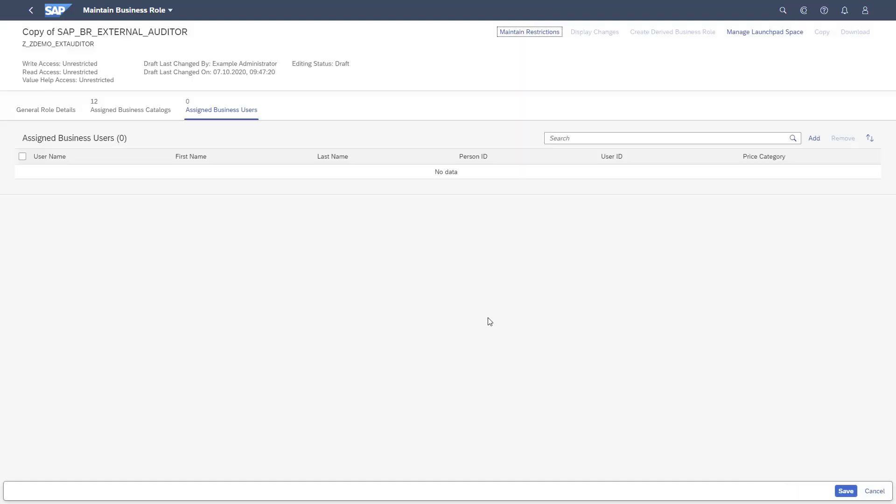
- Remove all assigned catalogs except Business Partner Display, Customer Masking Display, Supplier Masking Display and Tax Audit Masking, and save the role
{"action": "left_click", "coordinate": [135, 115]}
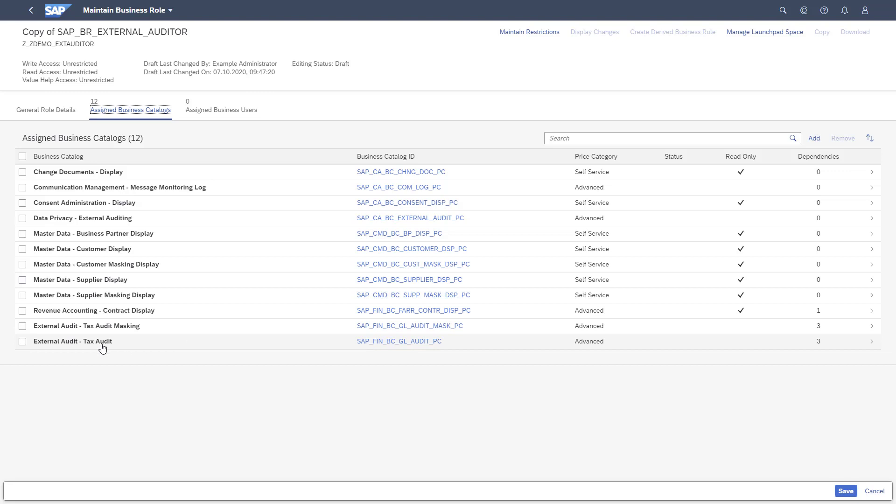
{"action": "left_click", "coordinate": [22, 341]}
{"action": "left_click", "coordinate": [23, 279]}
{"action": "left_click", "coordinate": [22, 249]}
{"action": "left_click", "coordinate": [22, 218]}
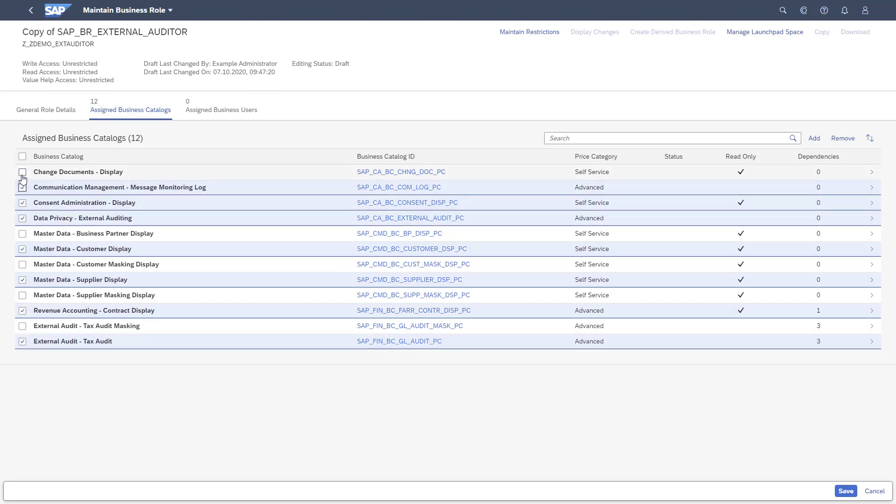
{"action": "left_click", "coordinate": [842, 138]}
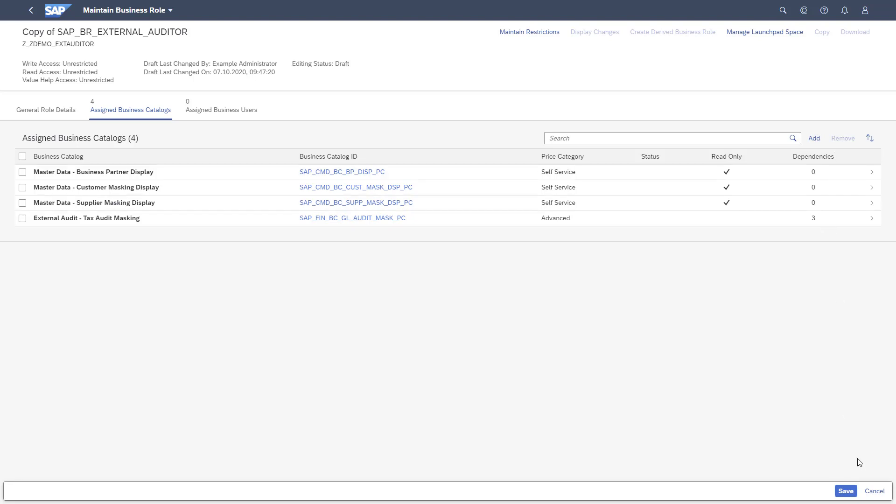
{"action": "left_click", "coordinate": [853, 494]}
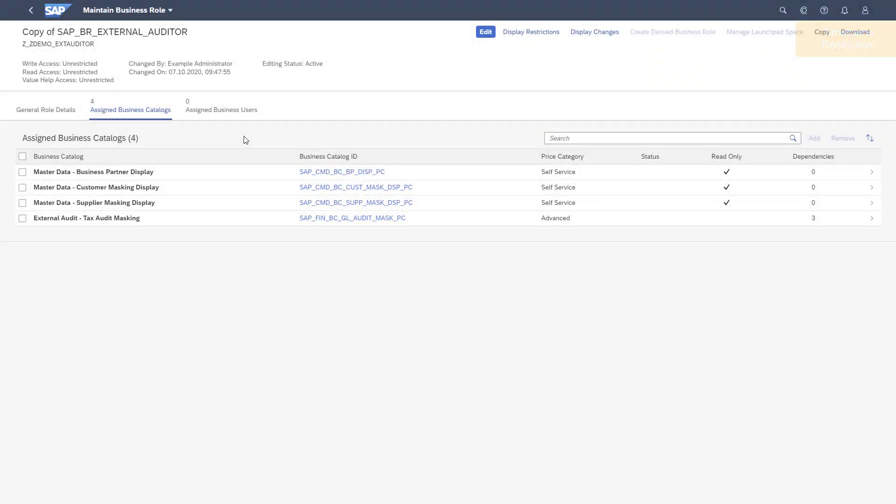
- Edit the copied role and add the auditor's business user to its assigned users
{"action": "left_click", "coordinate": [229, 108]}
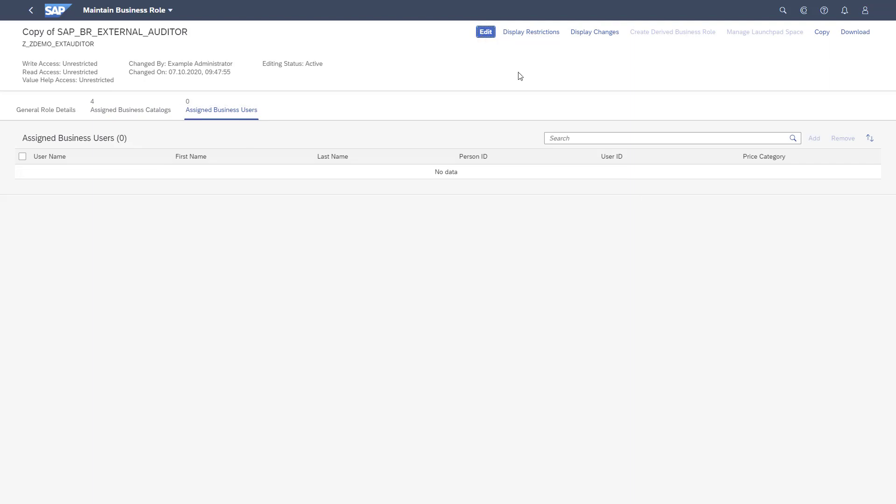
{"action": "left_click", "coordinate": [486, 33]}
{"action": "left_click", "coordinate": [814, 139]}
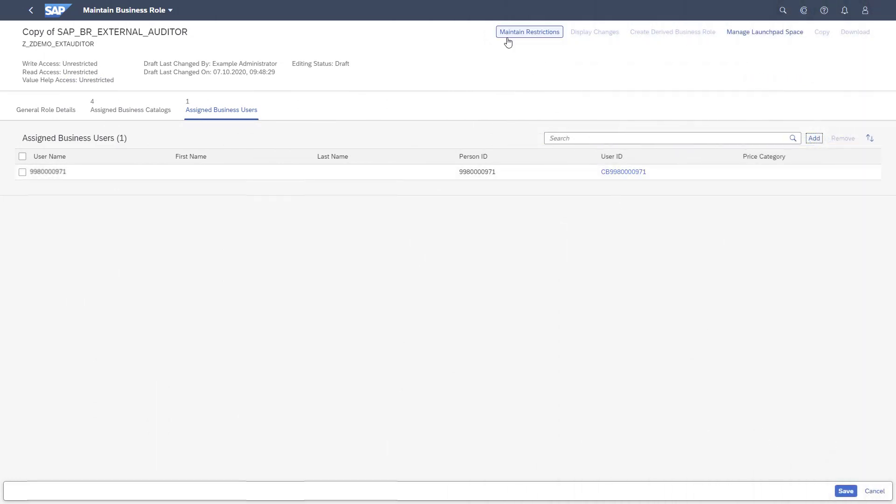
- Review the role's write, read and value help restrictions, and save the role
{"action": "left_click", "coordinate": [508, 37]}
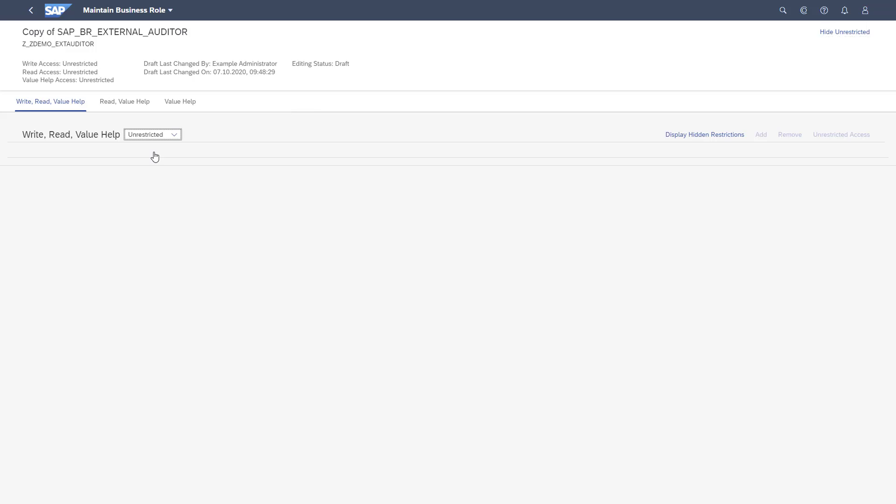
{"action": "left_click", "coordinate": [122, 103]}
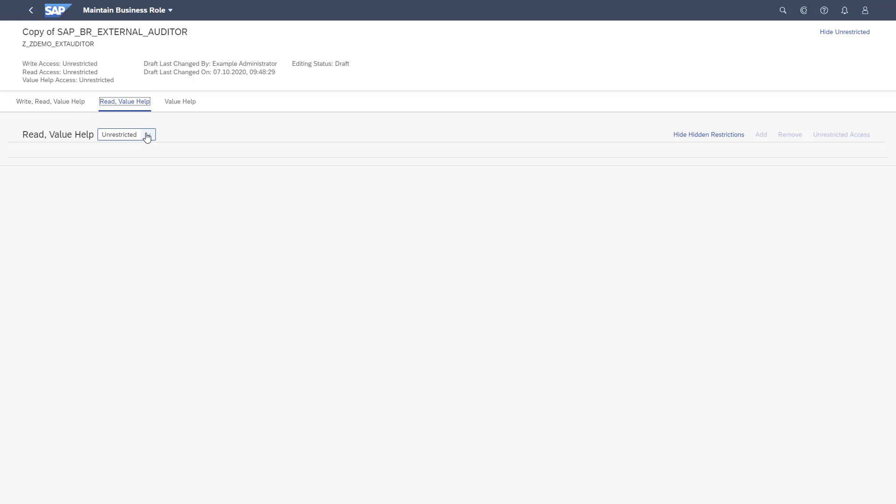
{"action": "key", "text": "Right"}
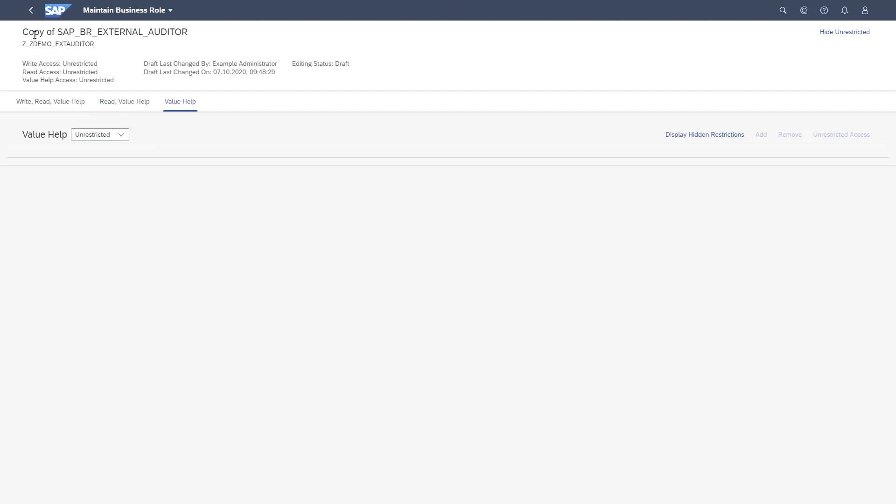
{"action": "left_click", "coordinate": [31, 10]}
{"action": "left_click", "coordinate": [856, 494]}
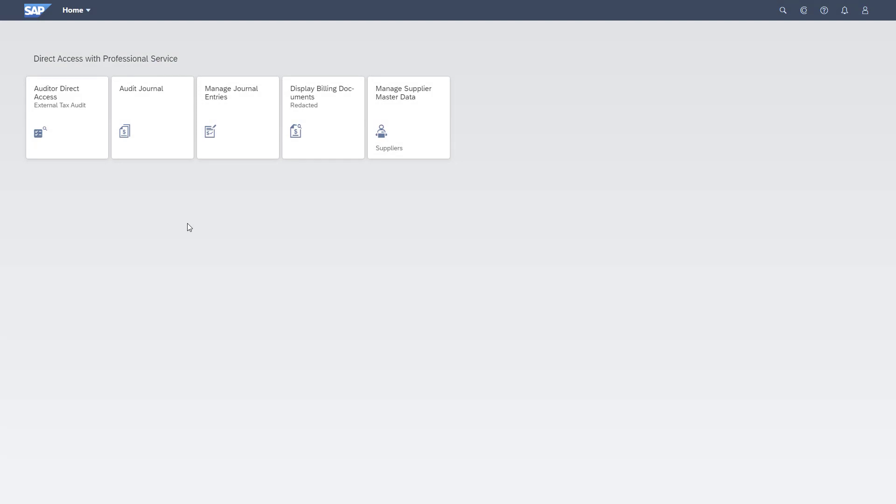
- Display the Audit Journal for company code 1010, fiscal year 2020 and ledger 0L
{"action": "left_click", "coordinate": [179, 121]}
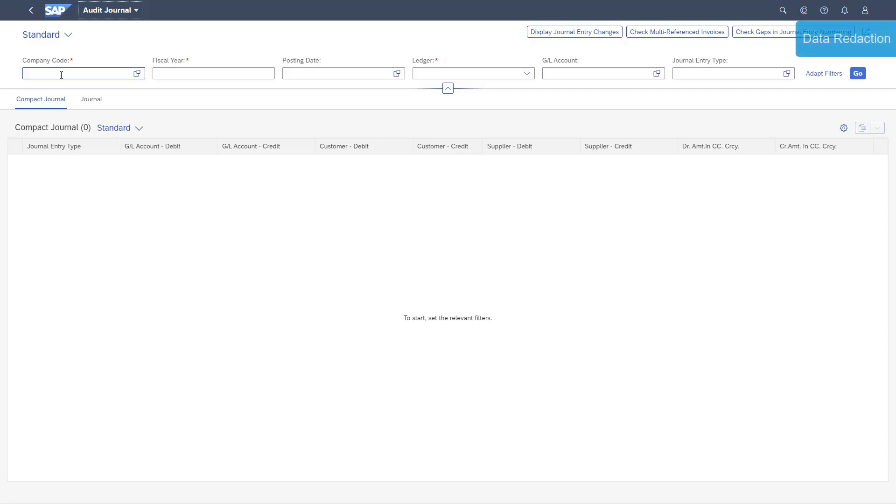
{"action": "left_click", "coordinate": [60, 74]}
{"action": "type", "text": "1010"}
{"action": "key", "text": "Tab"}
{"action": "type", "text": "2020"}
{"action": "key", "text": "Tab"}
{"action": "key", "text": "Tab"}
{"action": "key", "text": "Tab"}
{"action": "key", "text": "shift+Tab"}
{"action": "type", "text": "0L"}
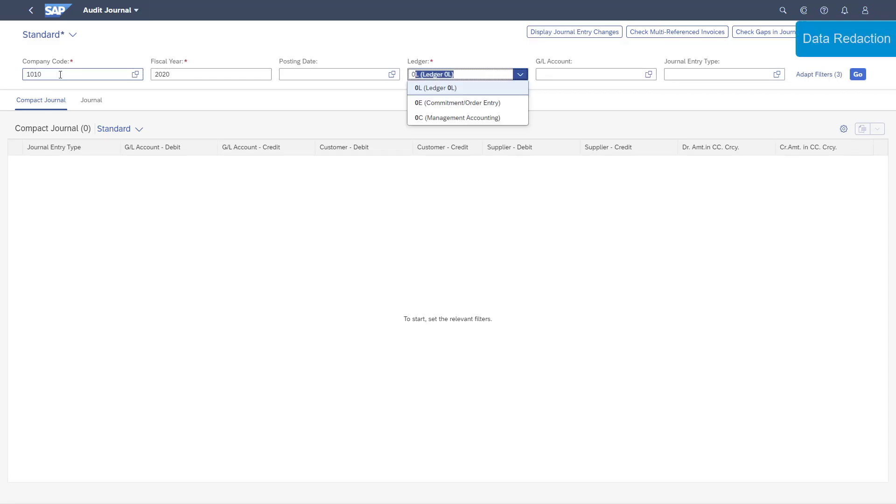
{"action": "key", "text": "Return"}
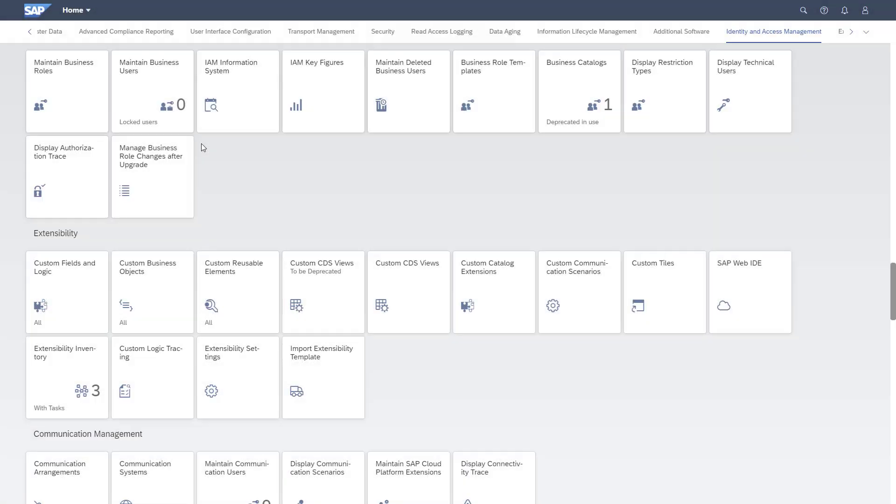
- Search the business roles for "Copy of" and open the restrictions of Z_ZDEMO_EXTAUDITOR for editing
{"action": "left_click", "coordinate": [89, 105]}
{"action": "left_click", "coordinate": [114, 73]}
{"action": "type", "text": "C"}
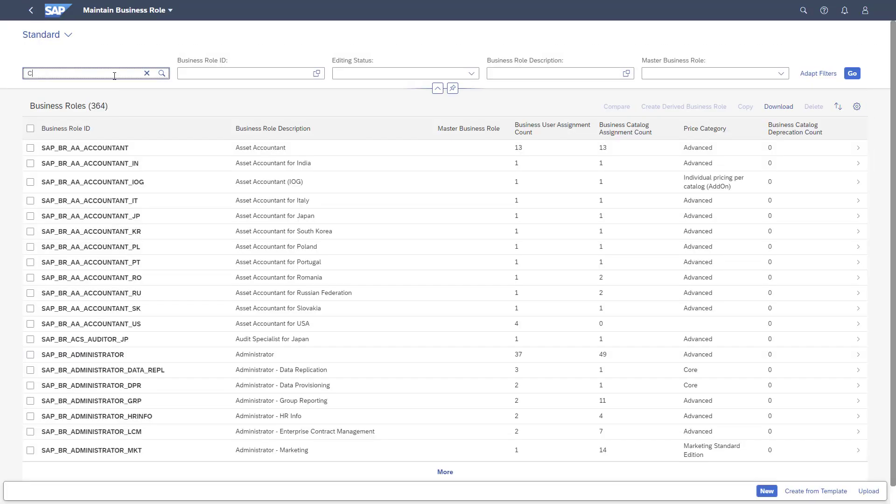
{"action": "type", "text": "opy of"}
{"action": "key", "text": "Return"}
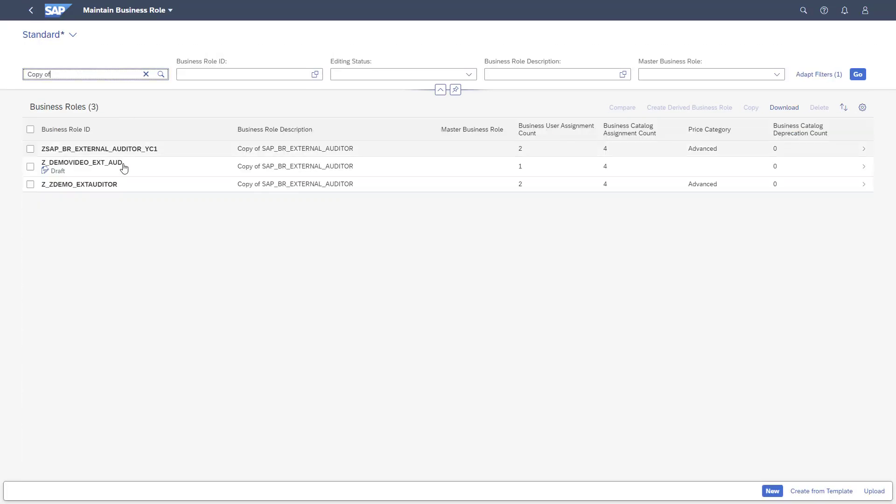
{"action": "left_click", "coordinate": [130, 191]}
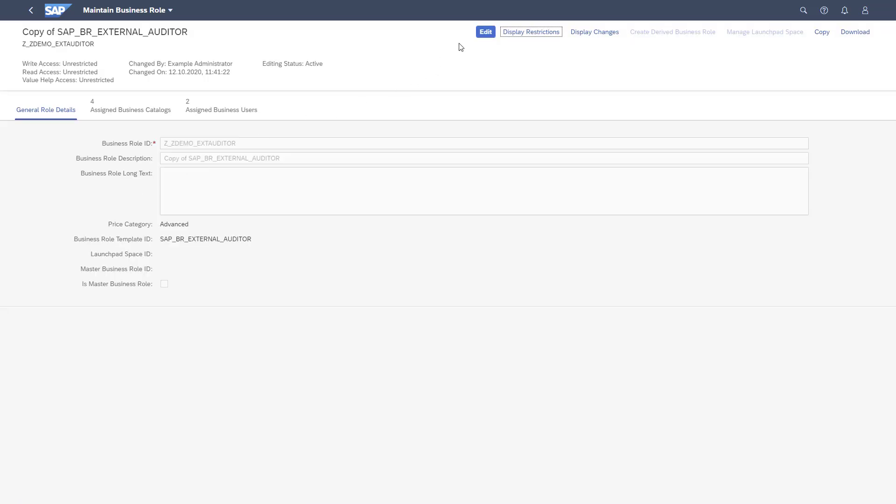
{"action": "left_click", "coordinate": [485, 32]}
{"action": "left_click", "coordinate": [528, 32]}
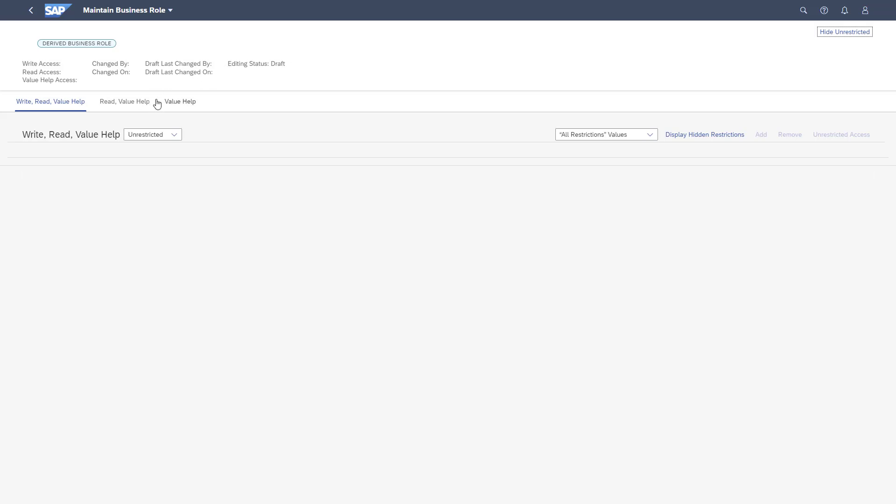
- Set both the write access and the read access of the role to Restricted
{"action": "left_click", "coordinate": [173, 135]}
{"action": "left_click", "coordinate": [167, 163]}
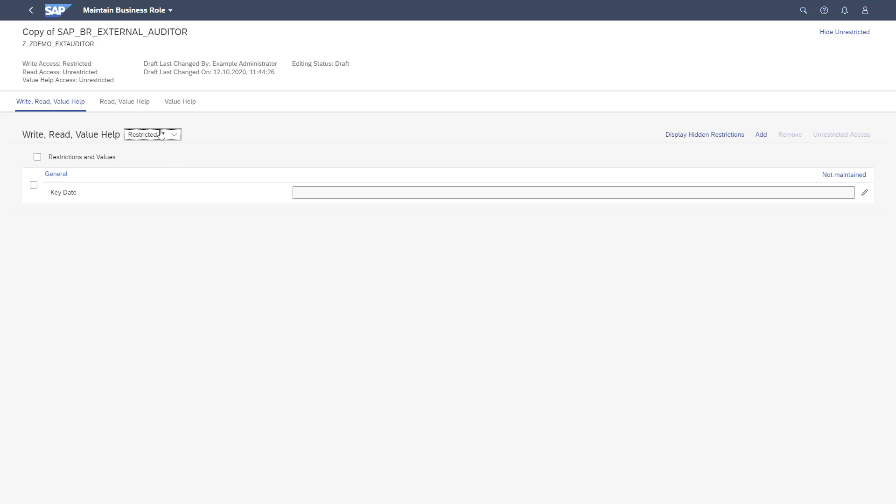
{"action": "left_click", "coordinate": [144, 104]}
{"action": "left_click", "coordinate": [147, 136]}
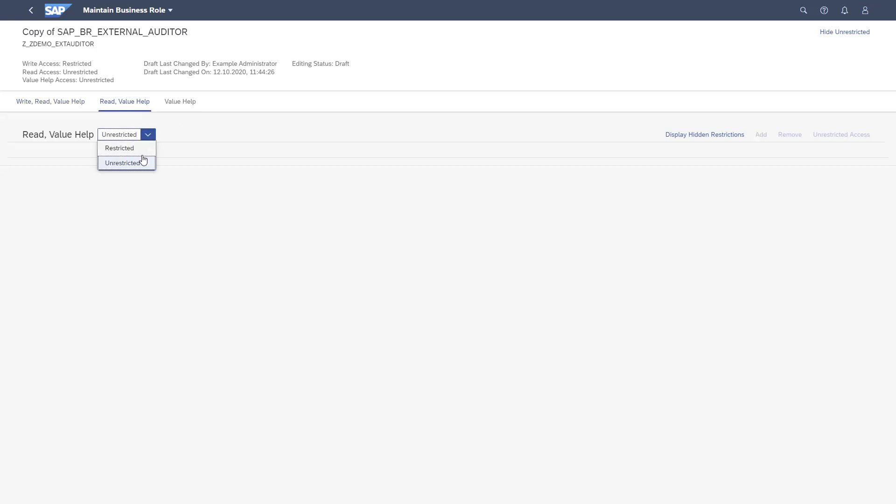
{"action": "left_click", "coordinate": [141, 147]}
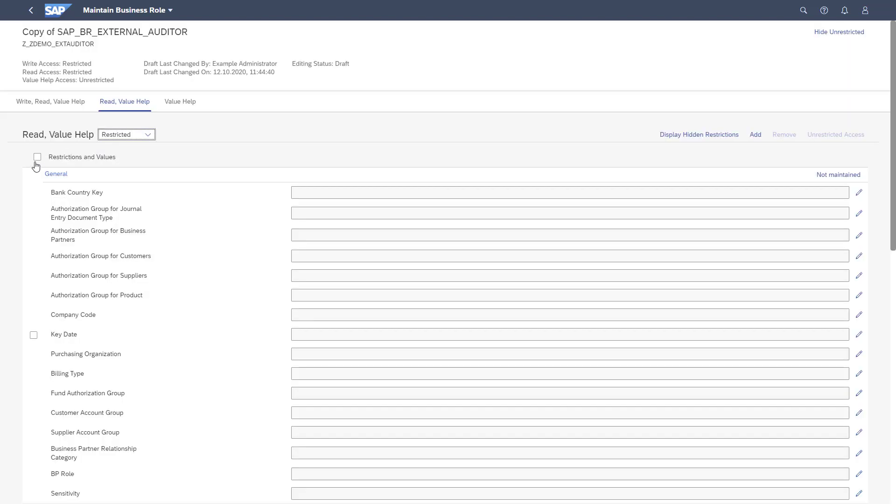
- Assign unrestricted access to all undefined fields of the General read restrictions
{"action": "left_click", "coordinate": [36, 159]}
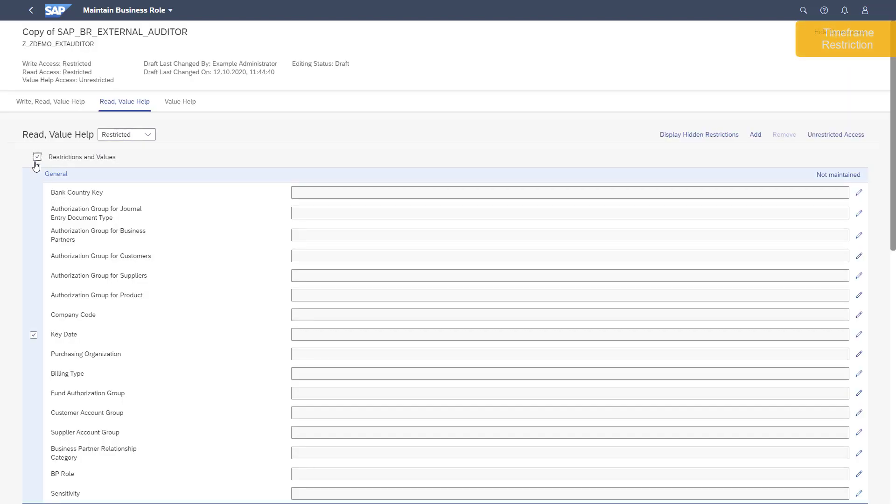
{"action": "left_click", "coordinate": [827, 136]}
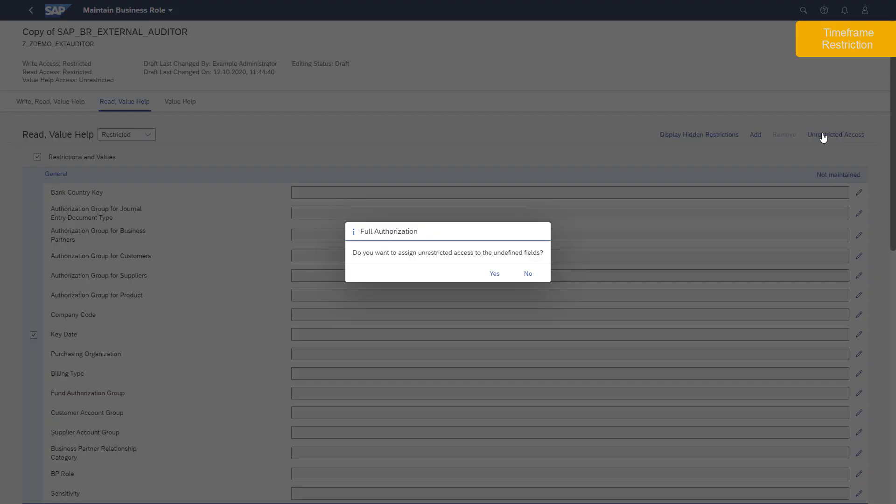
{"action": "left_click", "coordinate": [495, 274]}
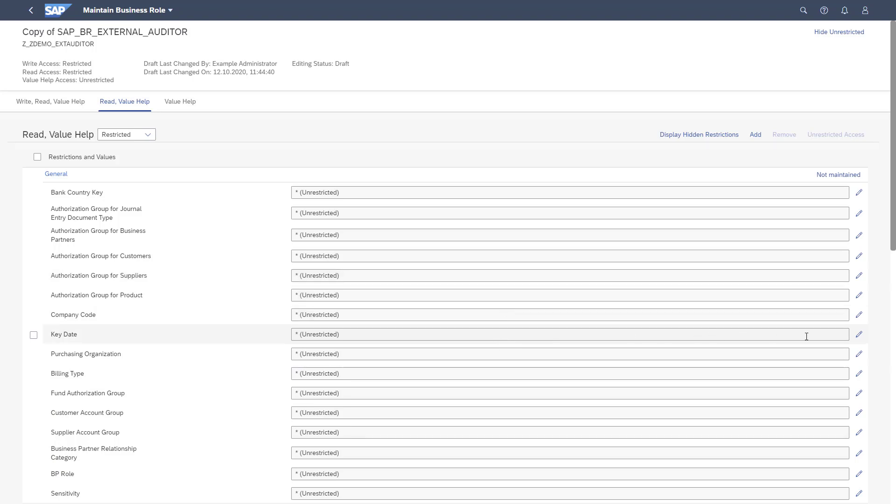
- Add a range to the Key Date read restriction with the start date 01.05.2020
{"action": "left_click", "coordinate": [856, 341]}
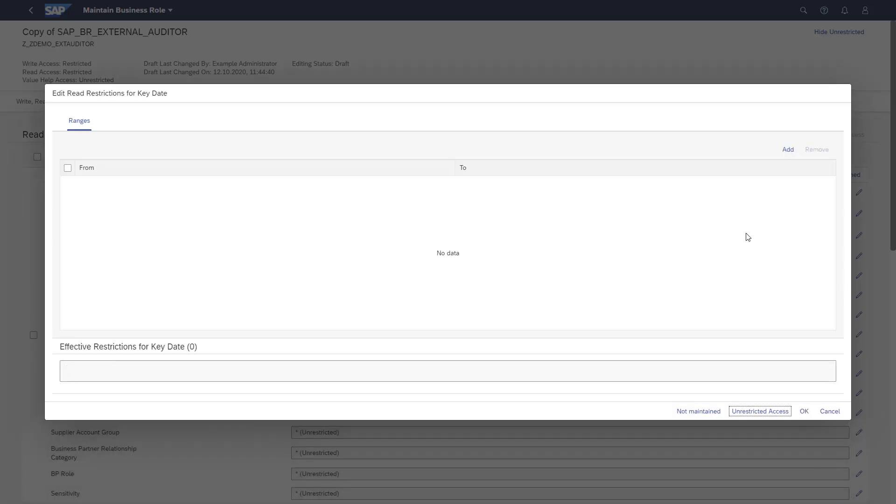
{"action": "left_click", "coordinate": [788, 149]}
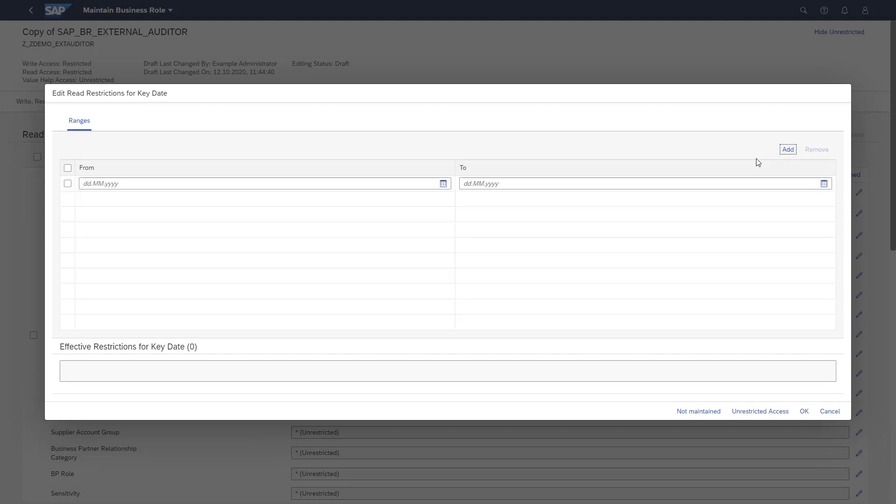
{"action": "left_click", "coordinate": [443, 184]}
{"action": "left_click", "coordinate": [92, 201]}
{"action": "left_click", "coordinate": [92, 202]}
{"action": "left_click", "coordinate": [93, 202]}
{"action": "left_click", "coordinate": [94, 202]}
{"action": "left_click", "coordinate": [90, 200]}
{"action": "left_click", "coordinate": [180, 231]}
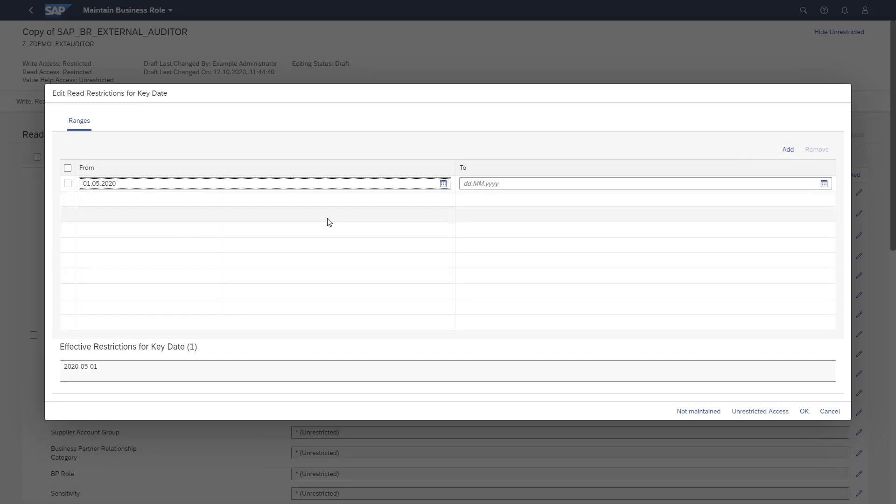
- Set the end date of the Key Date range to 31.05.2020 and accept the restriction
{"action": "left_click", "coordinate": [824, 184]}
{"action": "left_click", "coordinate": [470, 201]}
{"action": "left_click", "coordinate": [470, 201]}
{"action": "left_click", "coordinate": [470, 200]}
{"action": "left_click", "coordinate": [471, 201]}
{"action": "left_click", "coordinate": [470, 202]}
{"action": "left_click", "coordinate": [485, 305]}
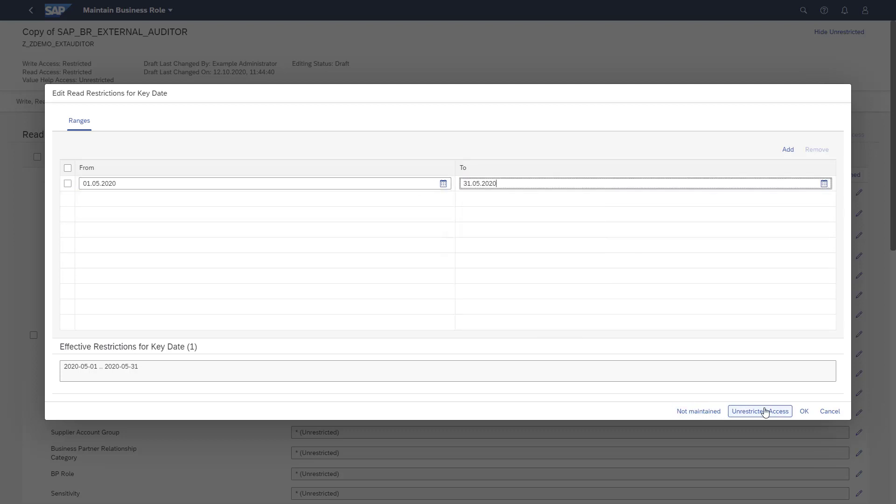
{"action": "left_click", "coordinate": [801, 413]}
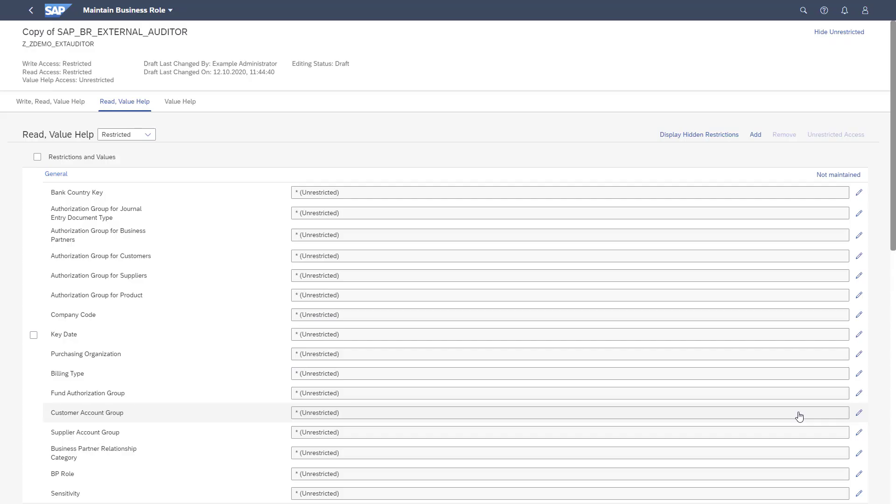
- Return from the restrictions to the role details and save the role
{"action": "scroll", "coordinate": [798, 417], "scroll_direction": "down", "scroll_amount": 3}
{"action": "left_click", "coordinate": [31, 11]}
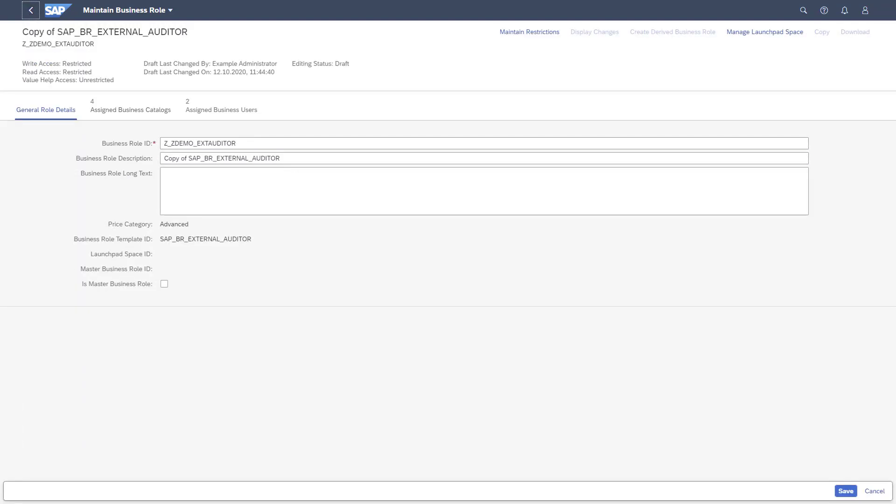
{"action": "left_click", "coordinate": [847, 493]}
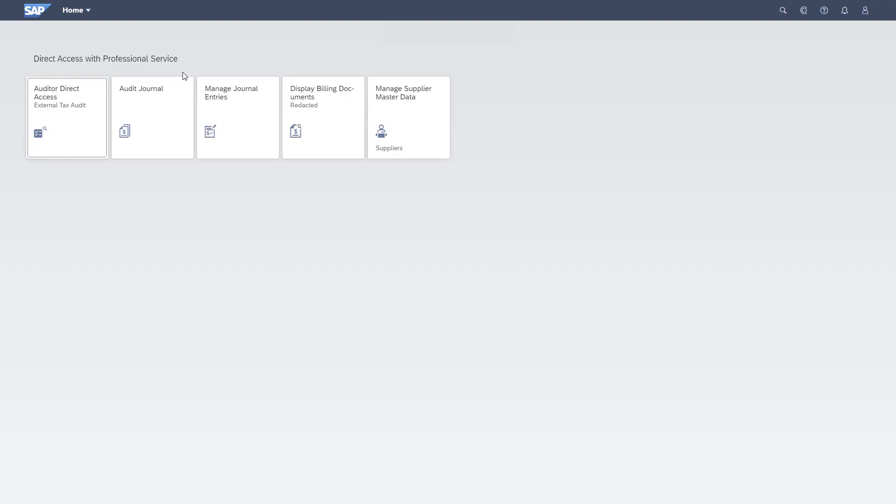
- Display the Audit Journal for company code 1010, fiscal year 2020 and ledger 0L, and expand ledger fiscal period 005
{"action": "left_click", "coordinate": [162, 120]}
{"action": "left_click", "coordinate": [123, 75]}
{"action": "type", "text": "1010"}
{"action": "left_click", "coordinate": [156, 76]}
{"action": "type", "text": "2020"}
{"action": "left_click", "coordinate": [490, 79]}
{"action": "type", "text": "0L"}
{"action": "key", "text": "Return"}
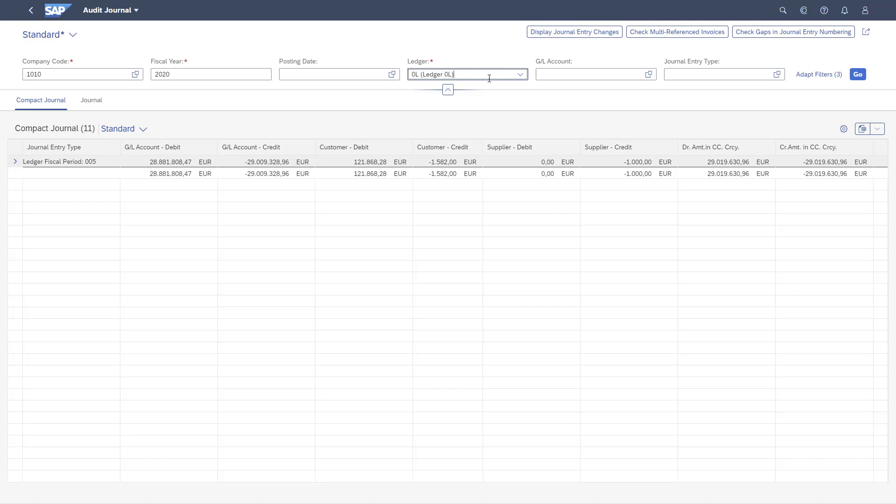
{"action": "left_click", "coordinate": [16, 163]}
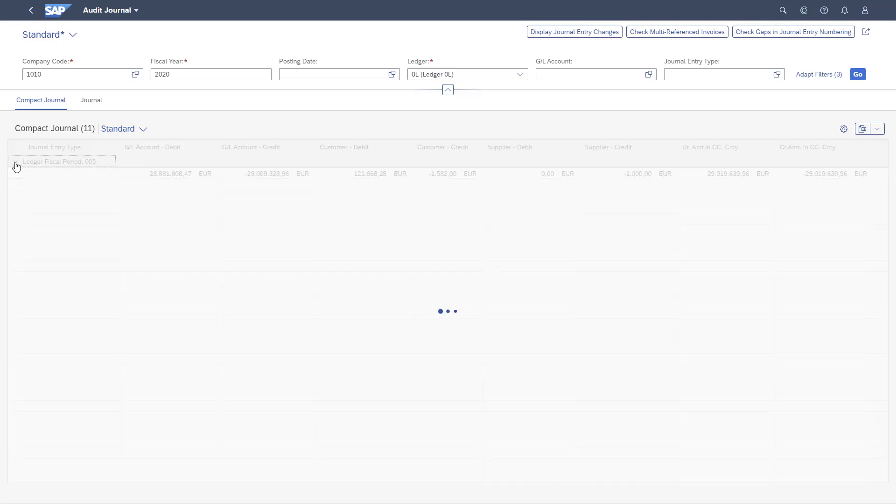